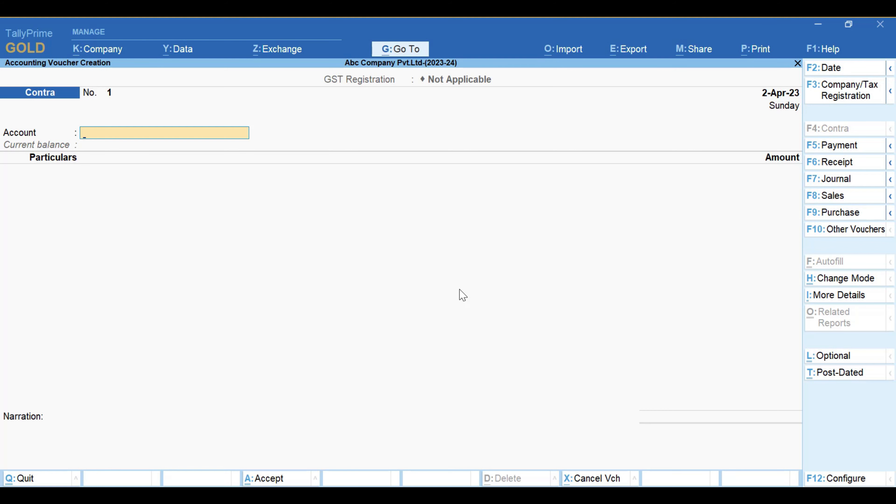
Return to the Gateway of Tally, reopen voucher creation and set the voucher type to Contra.
key(Escape)
key(y)
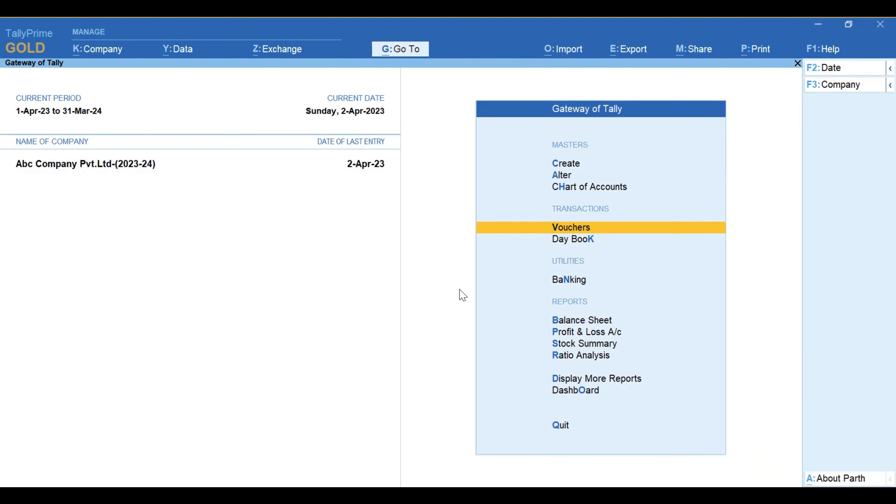
key(Return)
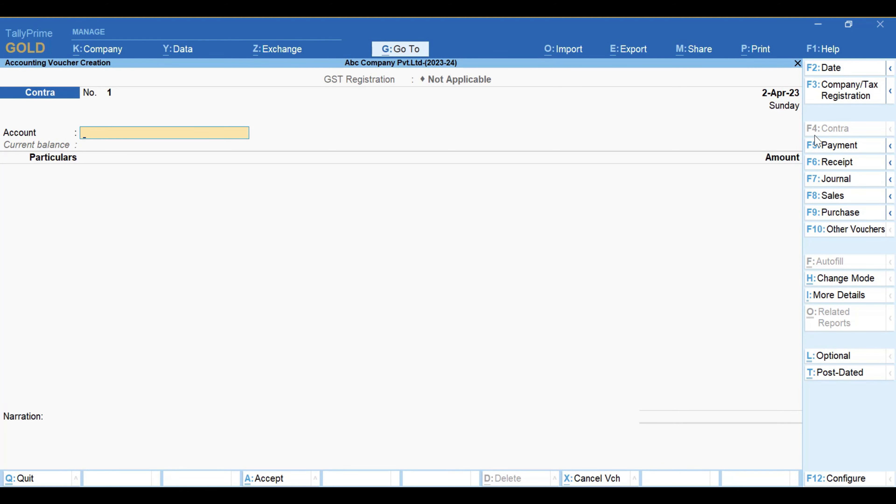
click(829, 147)
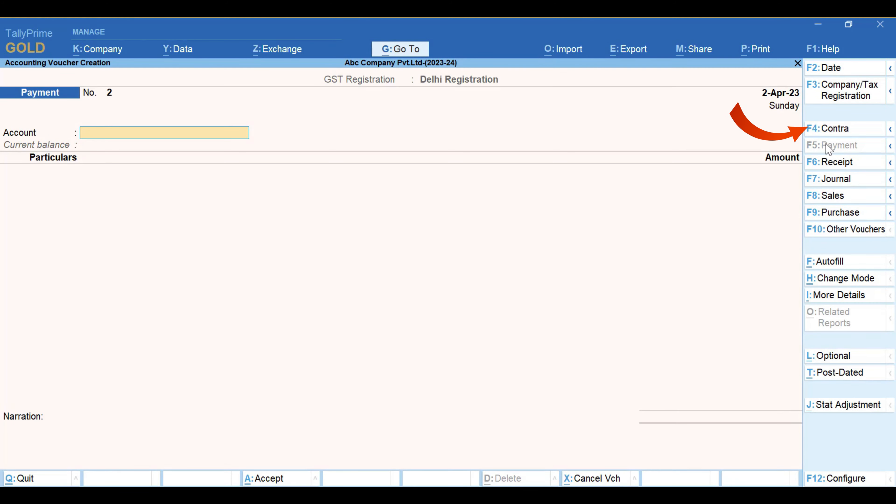
click(828, 131)
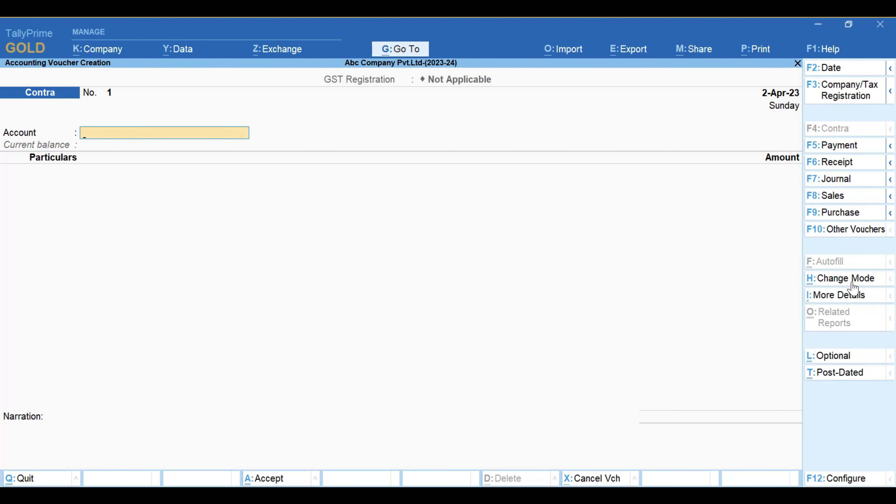
Change the contra voucher's entry mode to Double Entry.
click(837, 281)
key(Up)
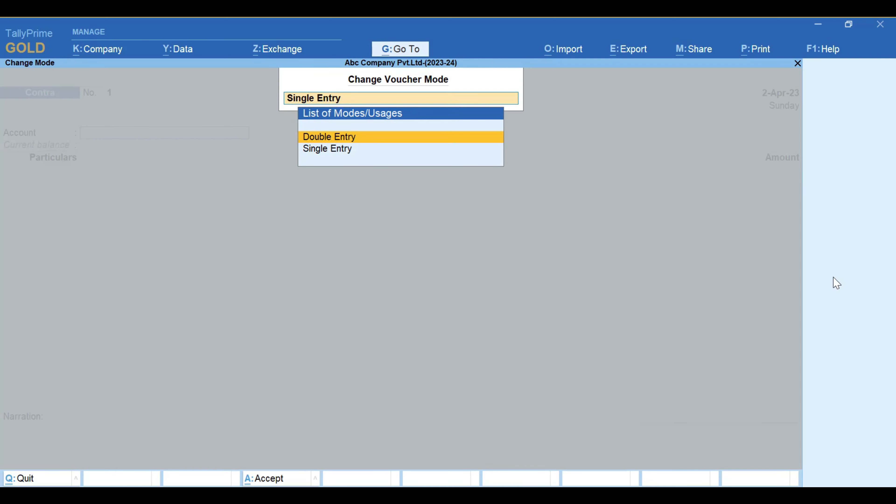
key(Down)
key(Up)
key(Down)
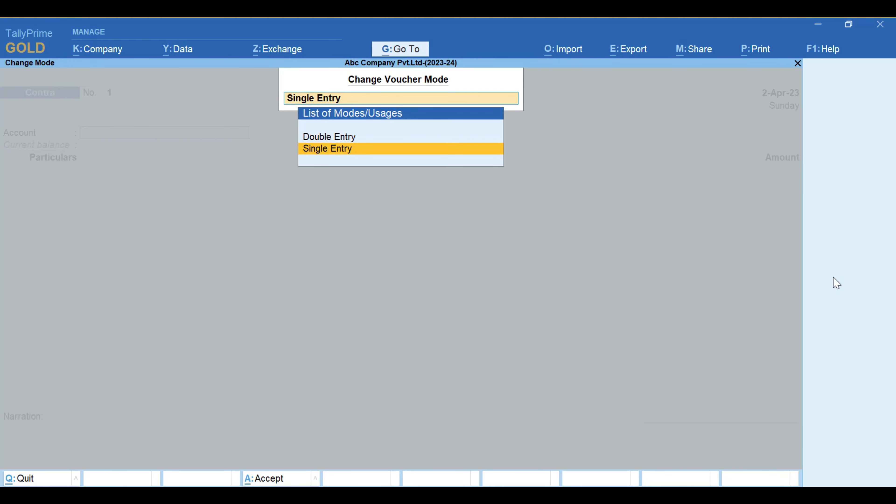
key(Up)
key(Return)
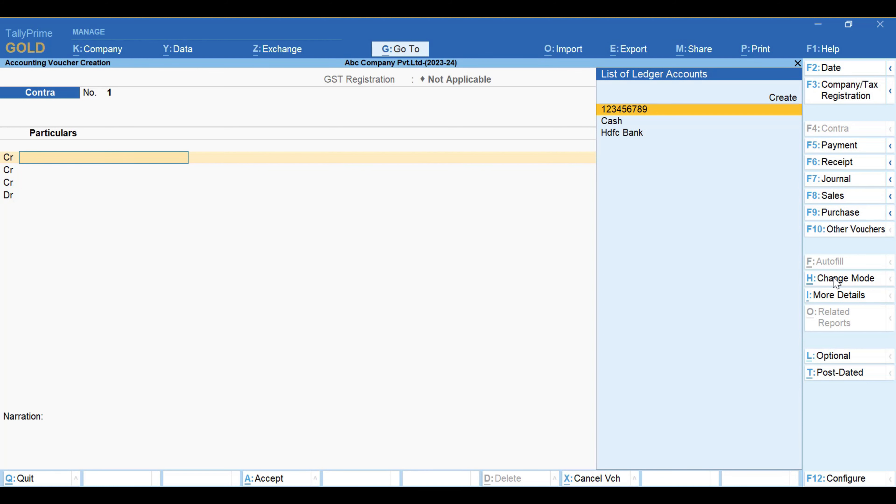
Switch the contra voucher to Single Entry mode and back to Double Entry.
click(836, 281)
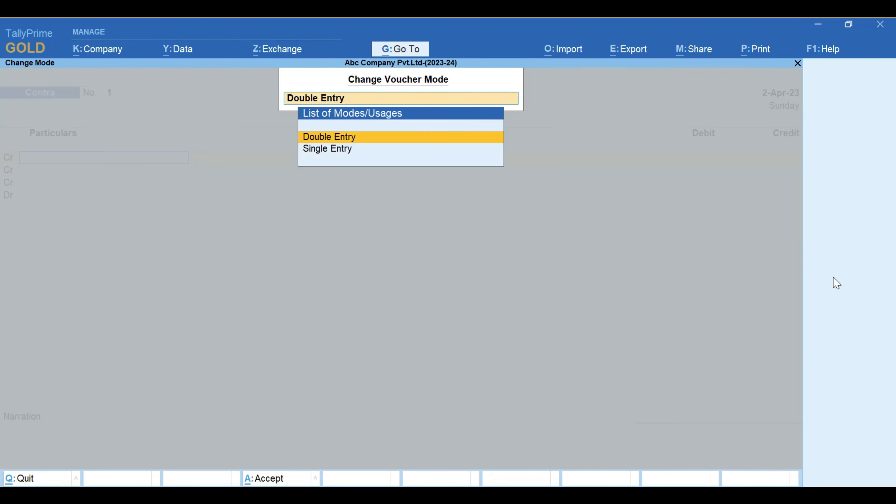
key(Down)
key(Return)
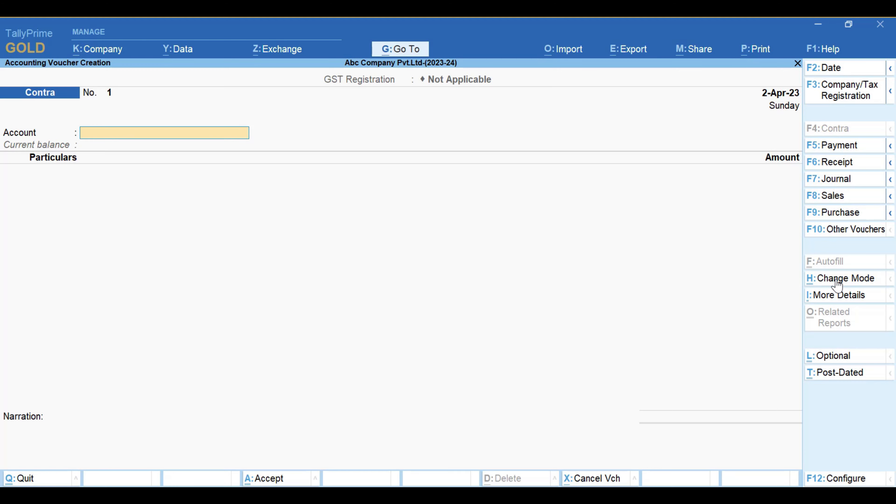
click(838, 282)
key(Up)
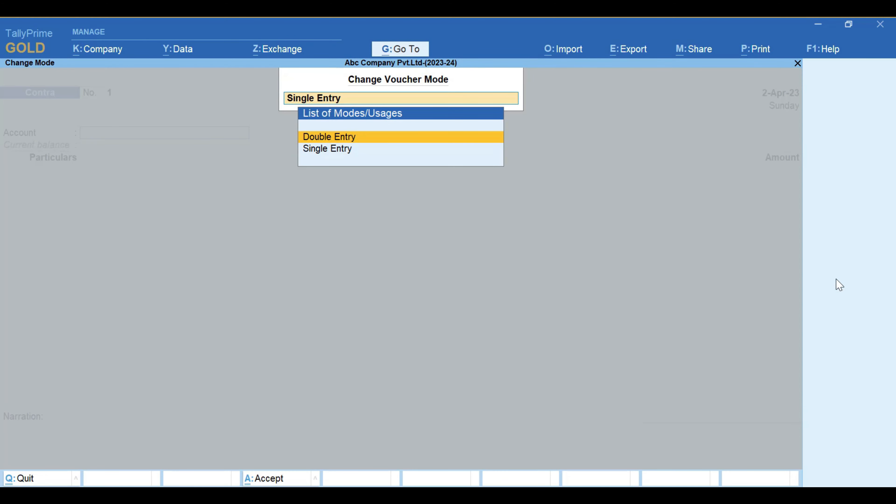
key(Return)
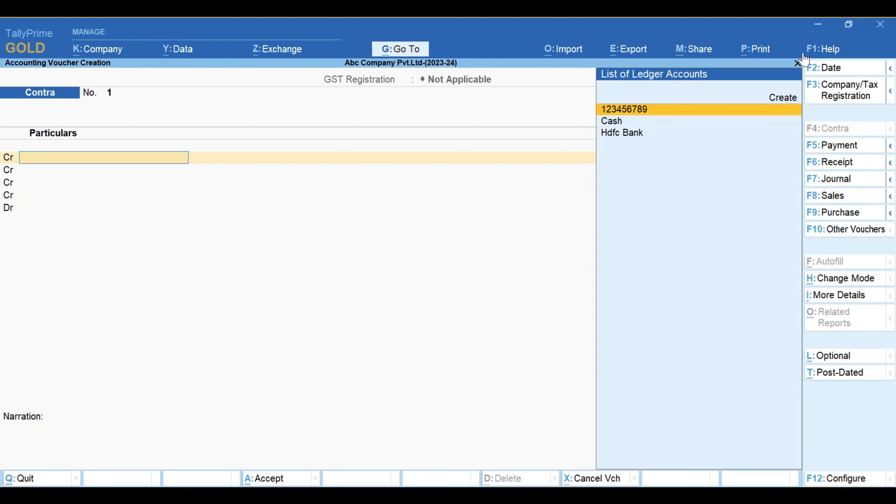
Open the voucher date for editing and close it without changing the date.
click(825, 68)
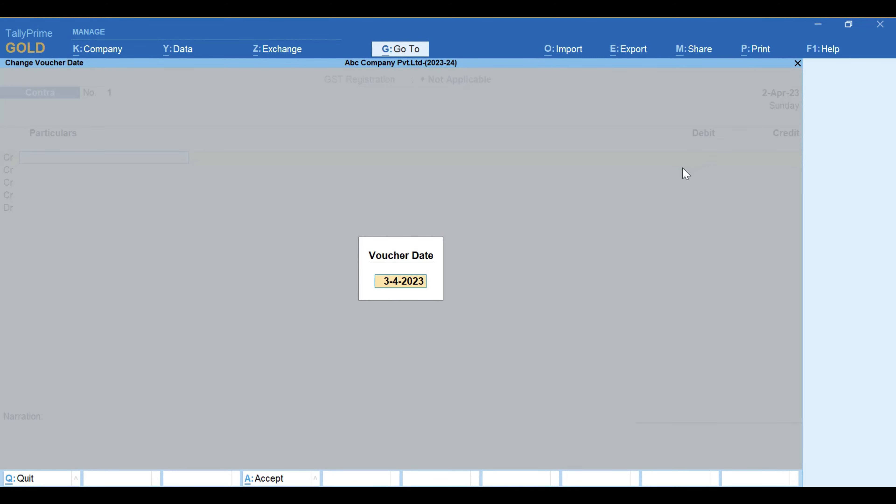
key(Return)
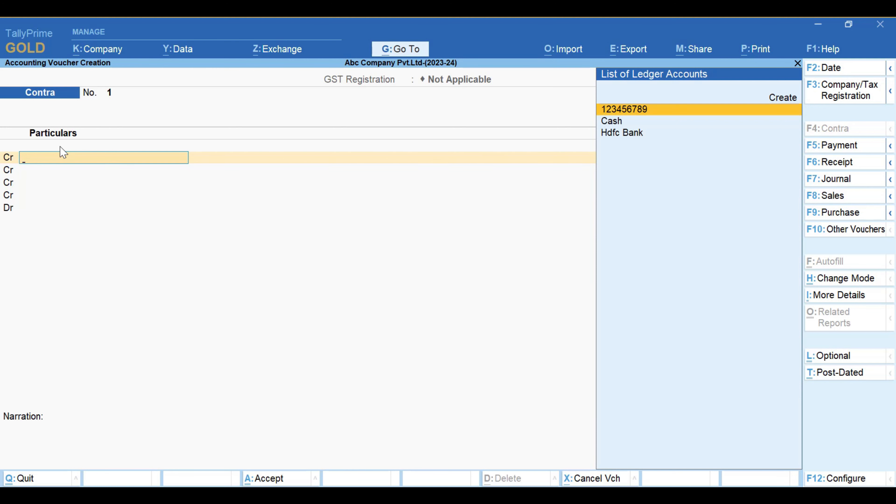
Credit the Cash ledger with 1,00,000 in the contra voucher.
key(Down)
key(Return)
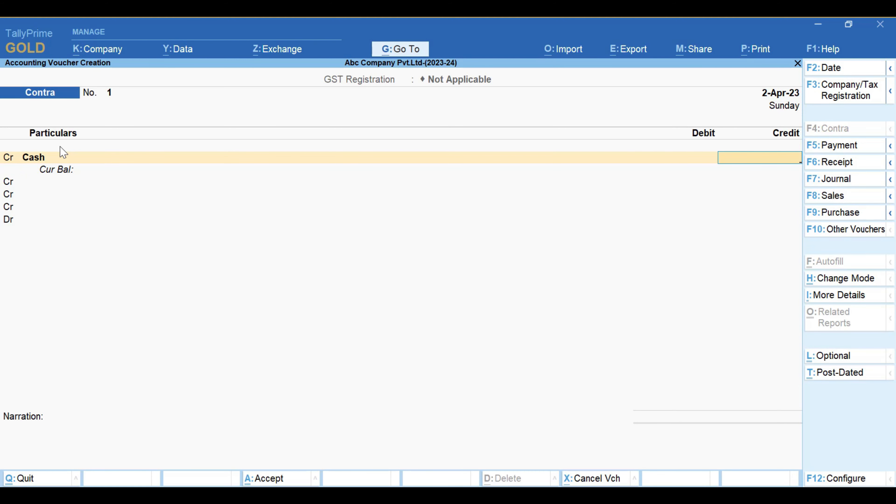
text(100000)
key(Return)
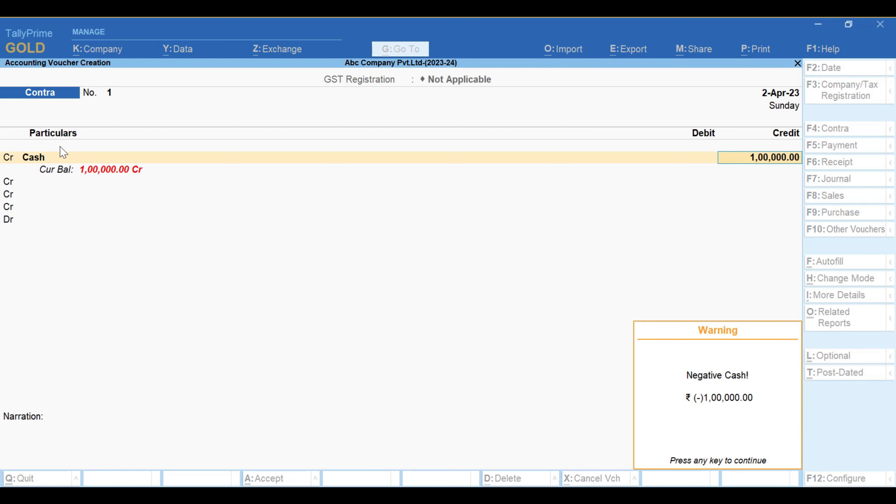
key(Return)
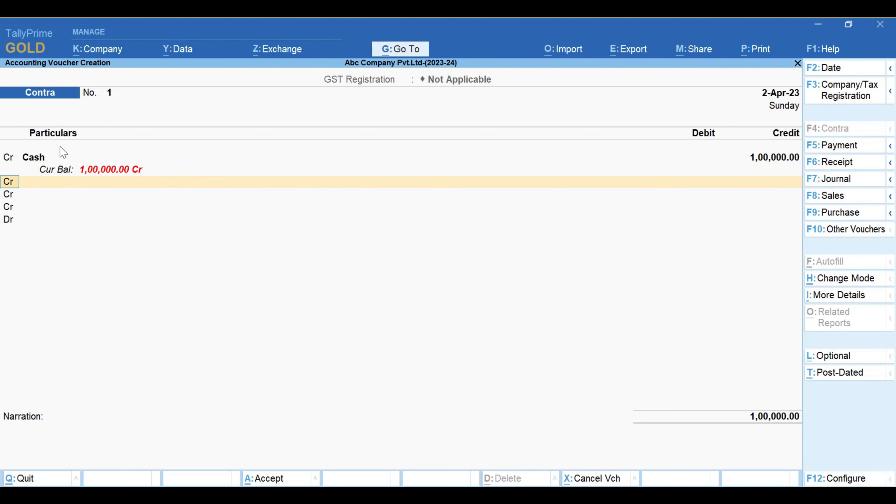
Add a debit line for the Hdfc Bank ledger with an amount of 1,00,000.
text(dr)
key(Return)
key(Down)
key(Down)
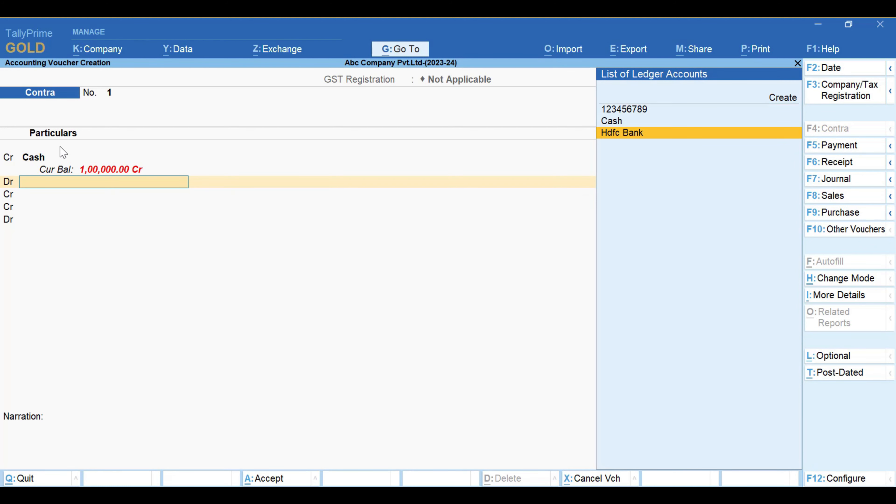
key(Return)
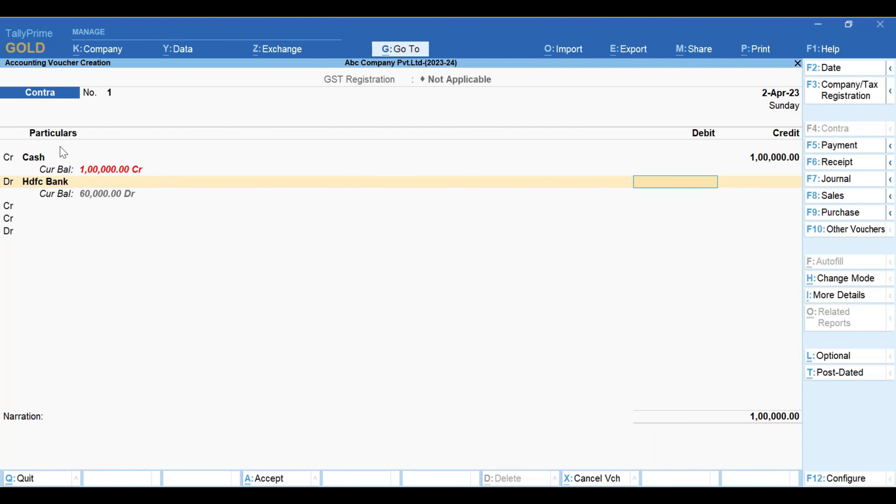
text(1,00,)
text(00000)
key(Return)
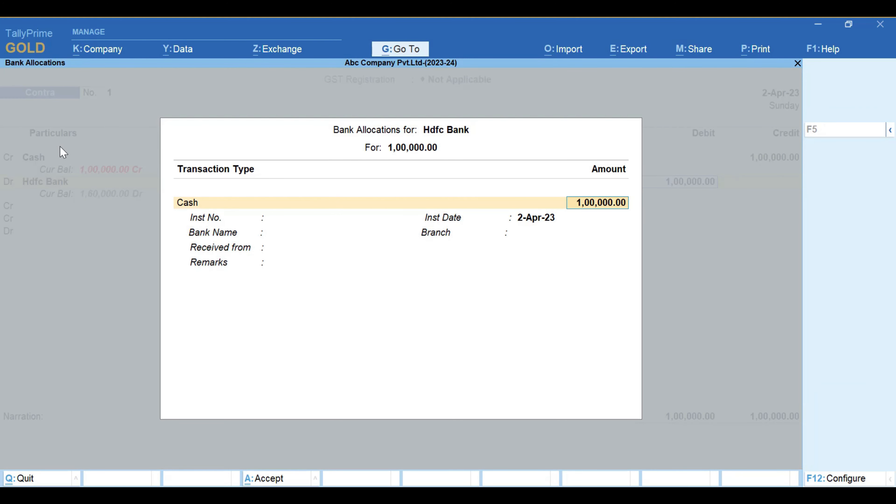
Set the Hdfc Bank allocation's transaction type to Others, with bank name Not Applicable, and leave the other details blank.
key(BackSpace)
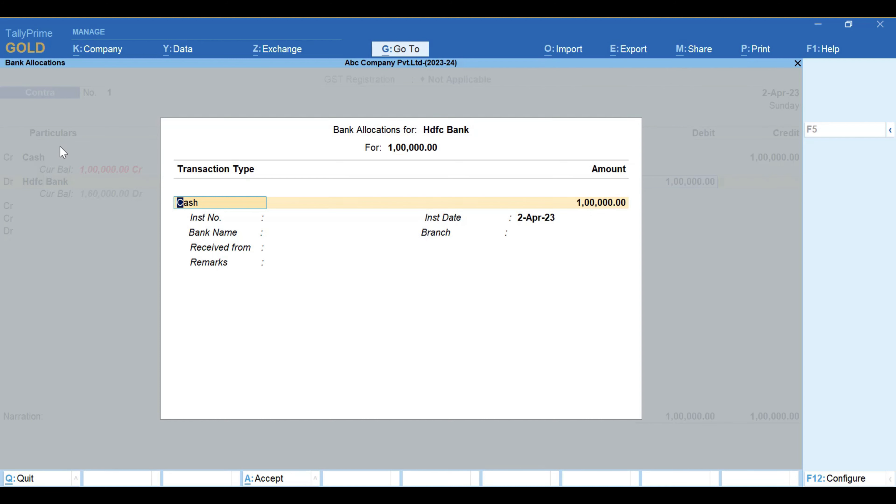
key(BackSpace)
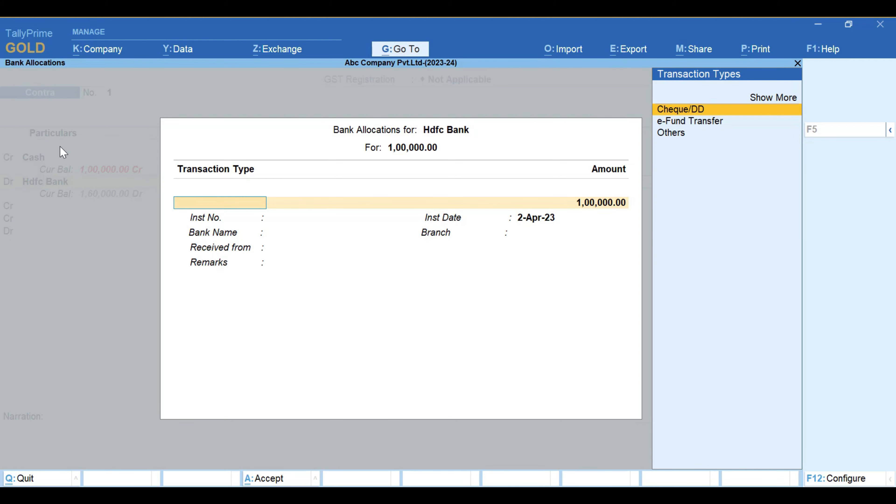
key(Down)
key(Down)
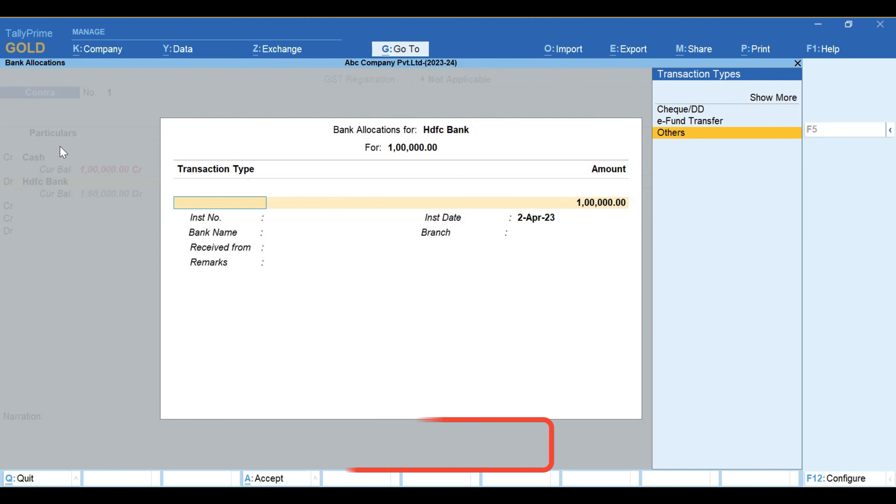
key(Return)
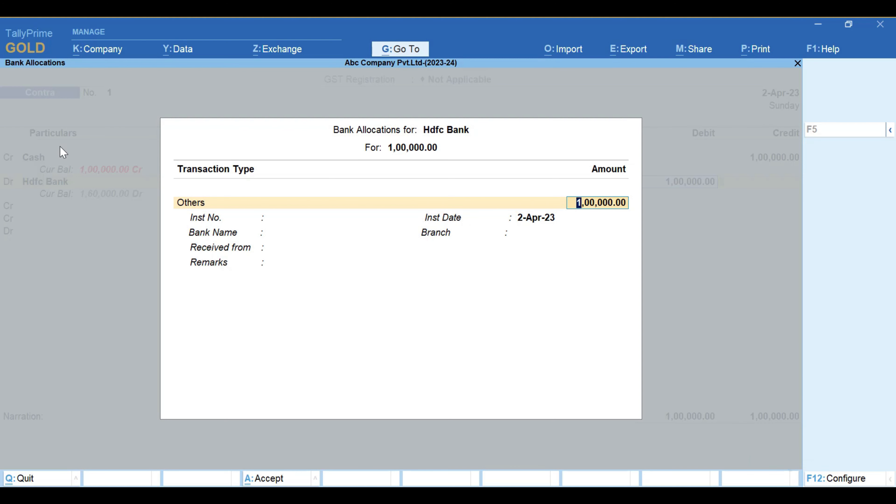
key(Return)
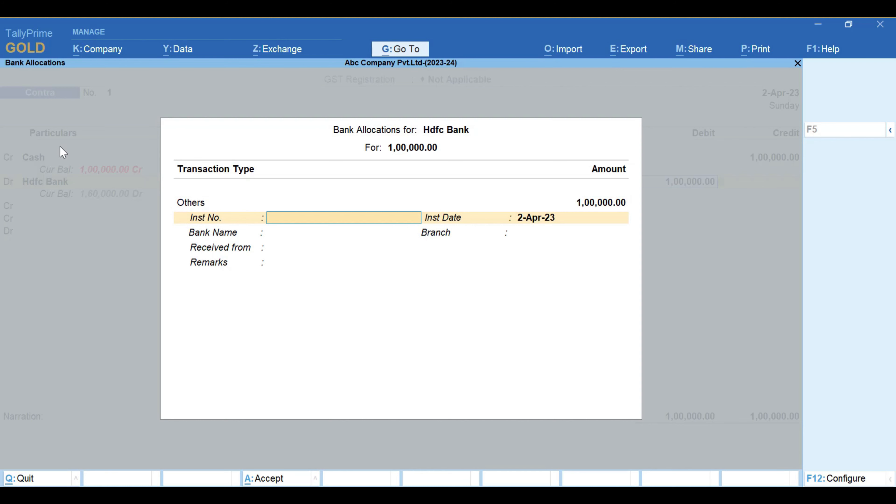
key(Return)
key(Return)
key(Return)
key(Return)
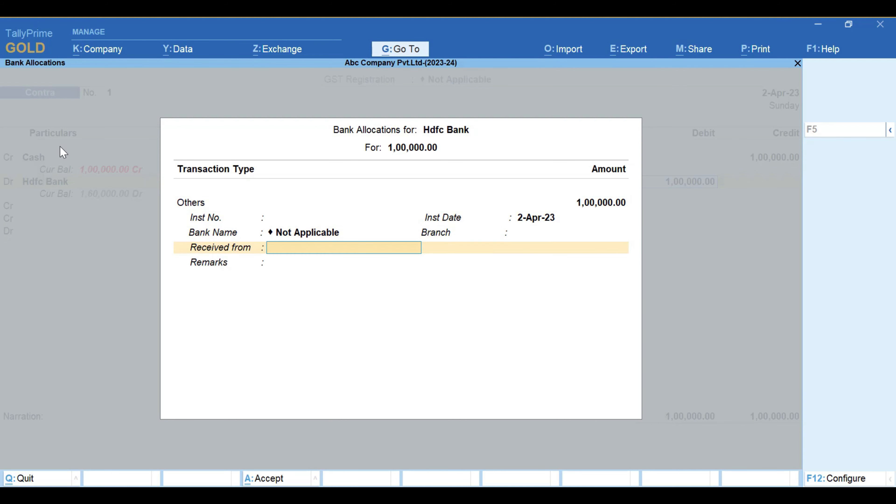
key(Return)
key(Return)
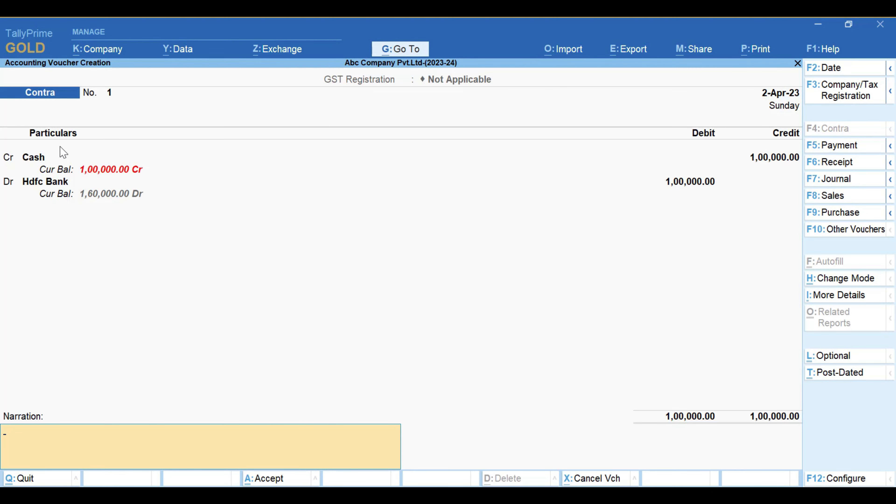
Save the contra voucher without a narration and accept it again from the Day Book.
key(ctrl+a)
key(Return)
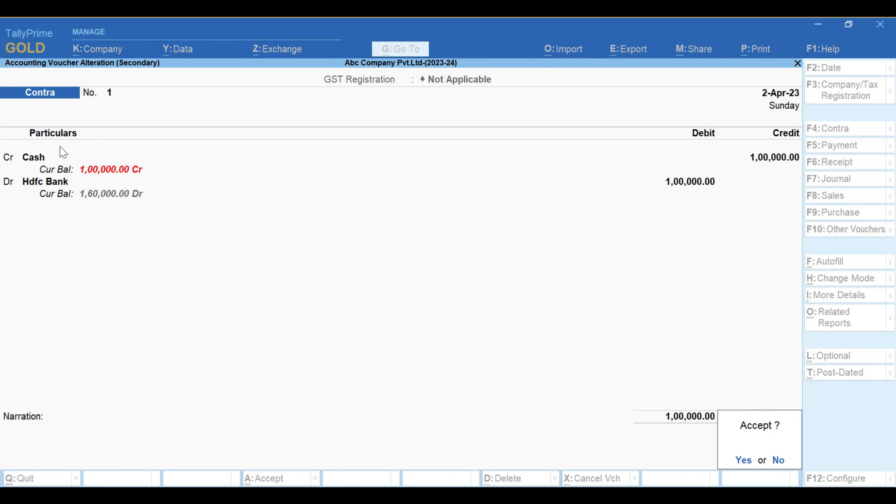
key(Return)
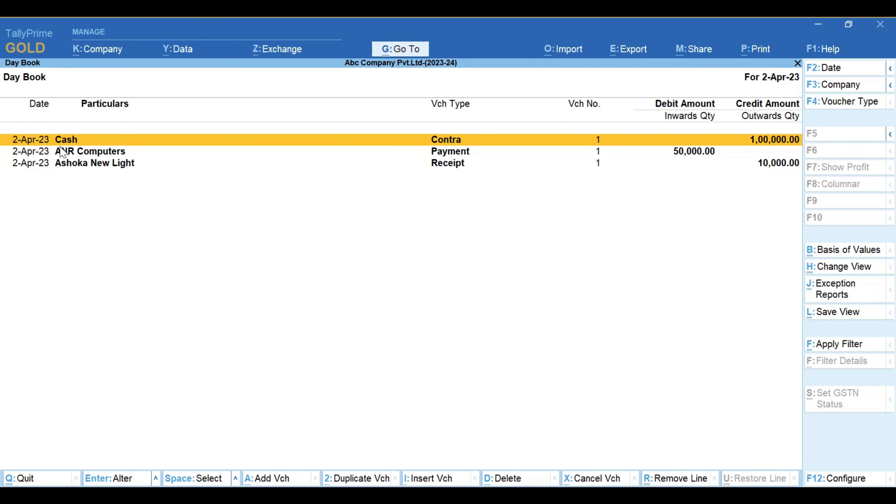
Open the Cash contra entry from the Day Book to review it, and return to the Gateway of Tally.
key(Return)
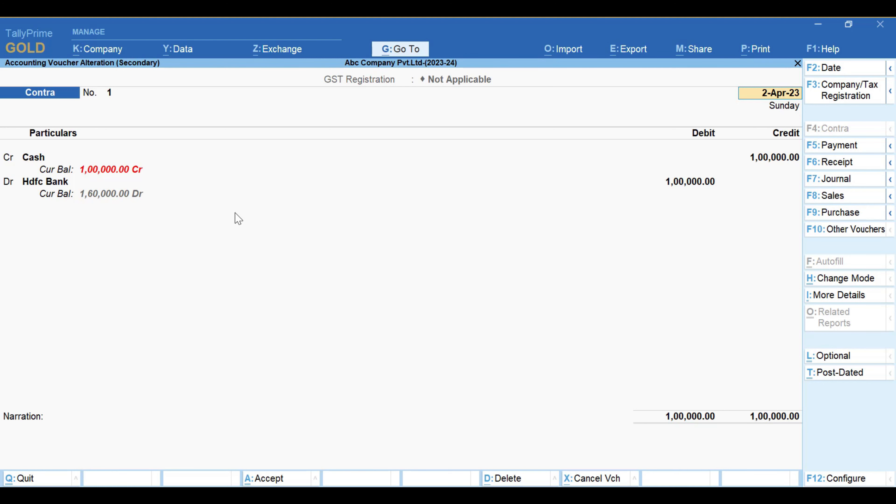
key(BackSpace)
key(Escape)
key(Escape)
key(Escape)
key(Escape)
key(Escape)
Start another contra voucher and credit the Hdfc Bank ledger with 50,000.
key(Down)
key(Down)
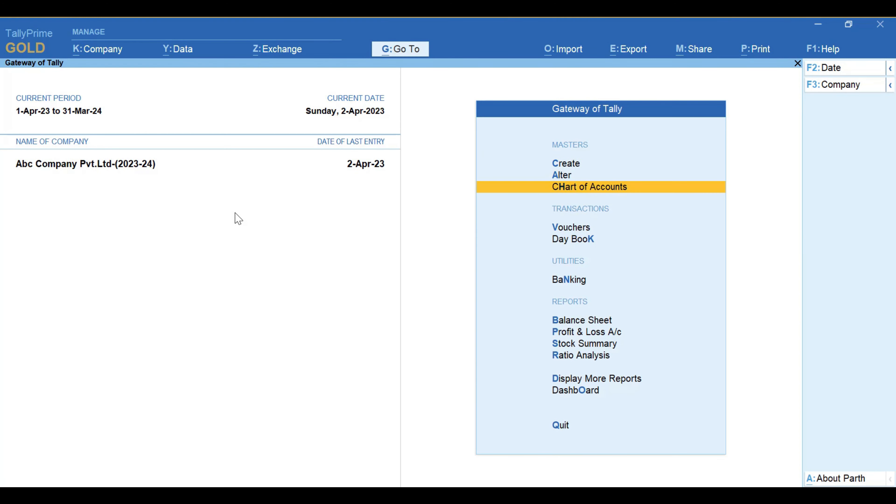
key(Down)
key(Return)
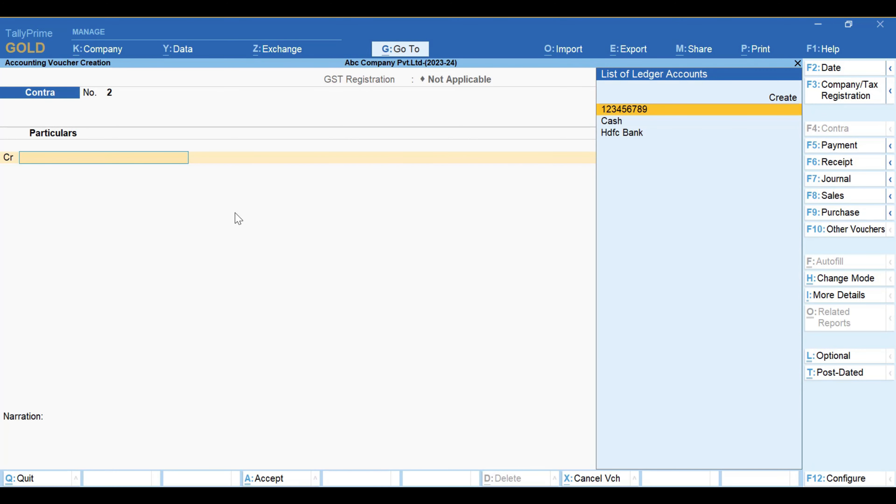
key(Down)
key(Down)
key(Return)
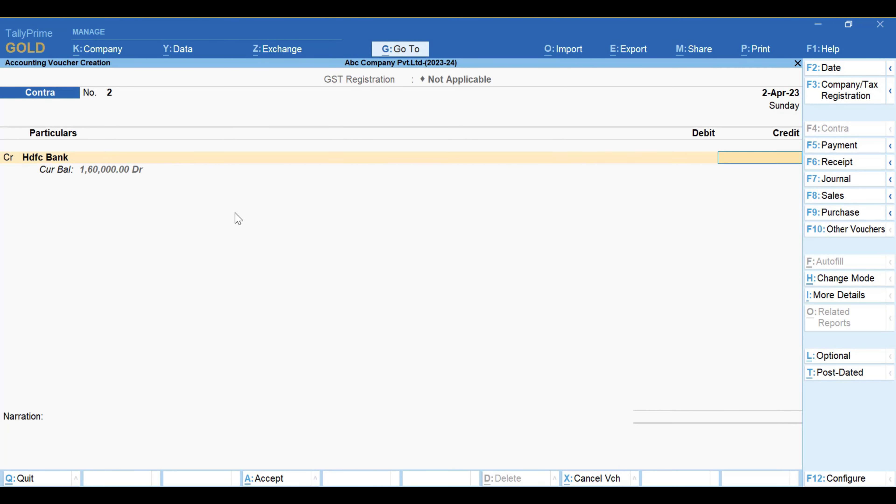
text(50000)
key(Return)
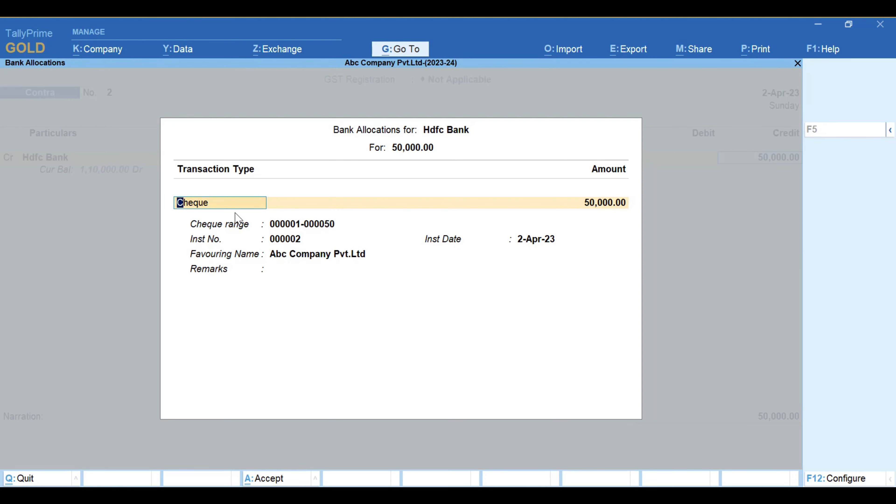
Reselect Cheque as the transaction type in the Hdfc Bank allocation for 50,000.
key(BackSpace)
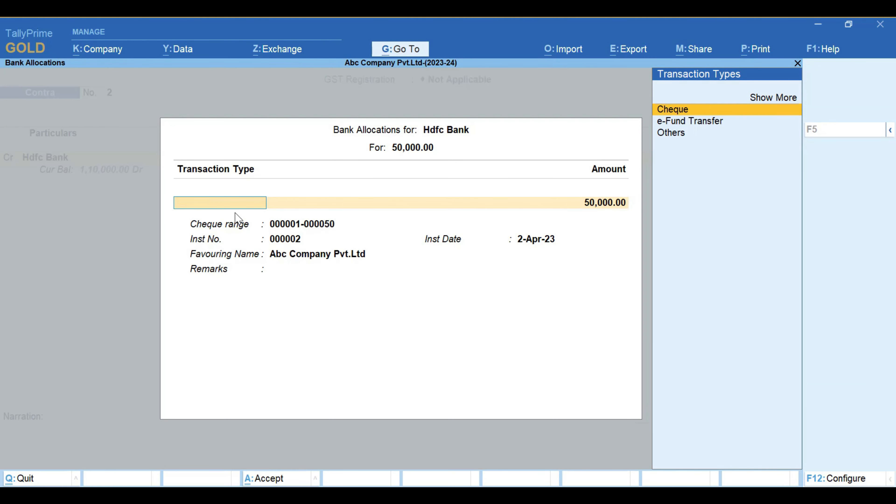
key(Down)
key(Up)
key(Return)
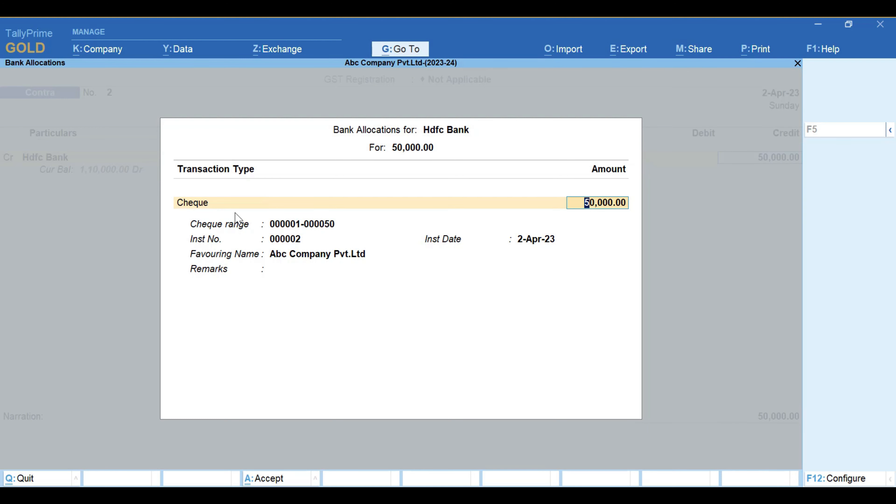
Accept the 50,000 cheque allocation for Hdfc Bank with instrument number 000002, dated 2-Apr-23, favouring Abc Company Pvt.Ltd, without remarks.
key(Return)
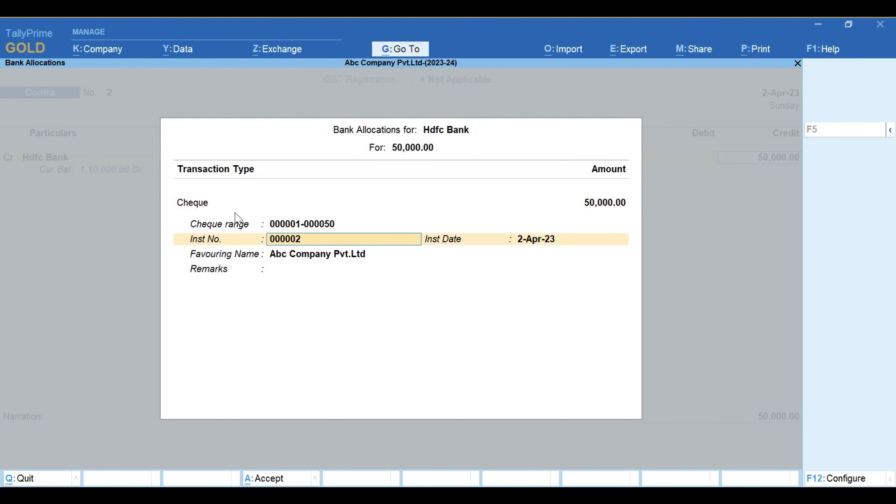
key(Return)
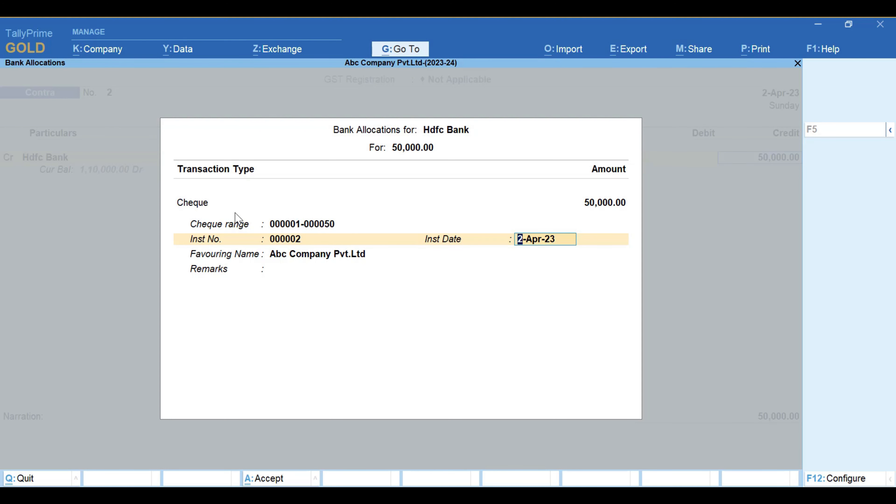
key(Return)
key(Return)
key(Return)
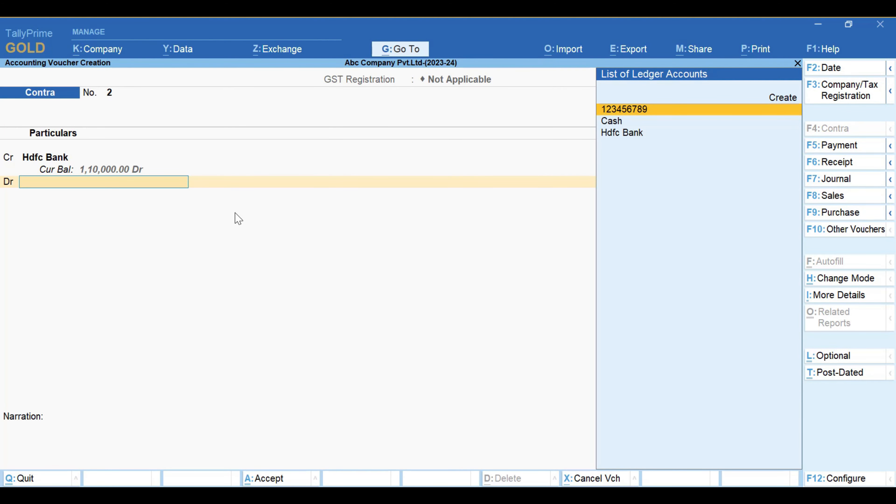
Debit the Cash ledger with 50,000 and save the contra voucher without a narration.
key(Down)
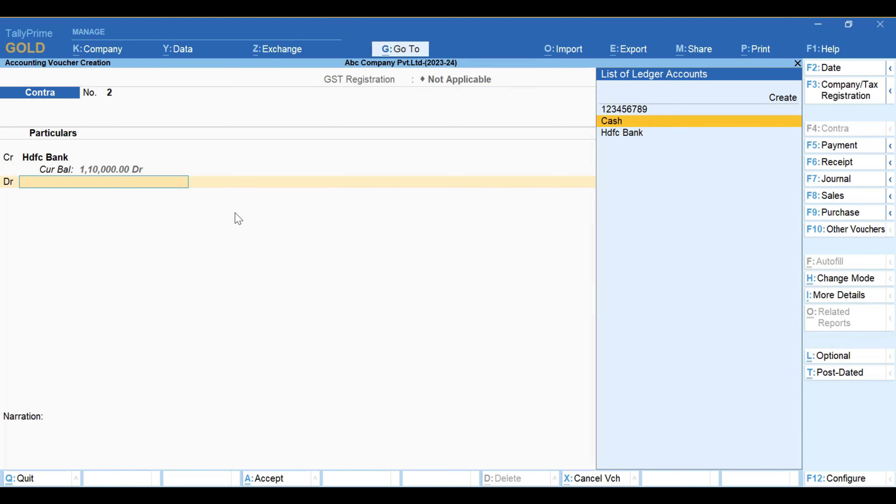
key(Return)
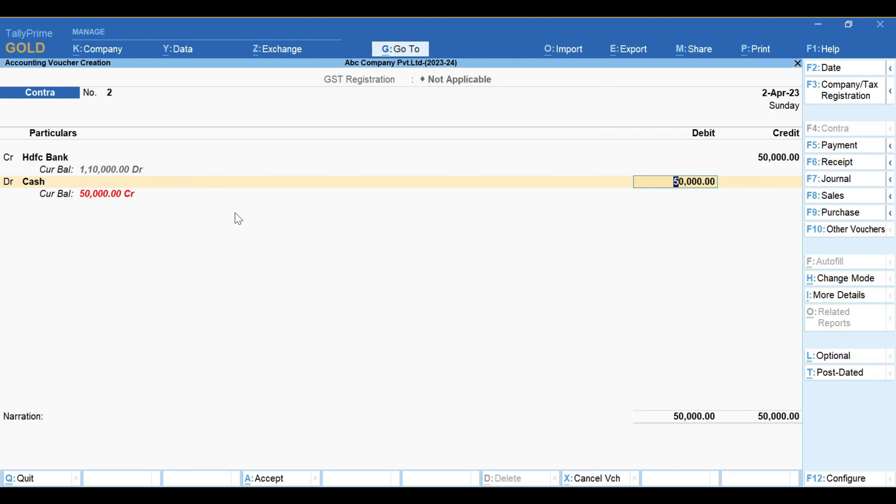
key(Return)
key(Return)
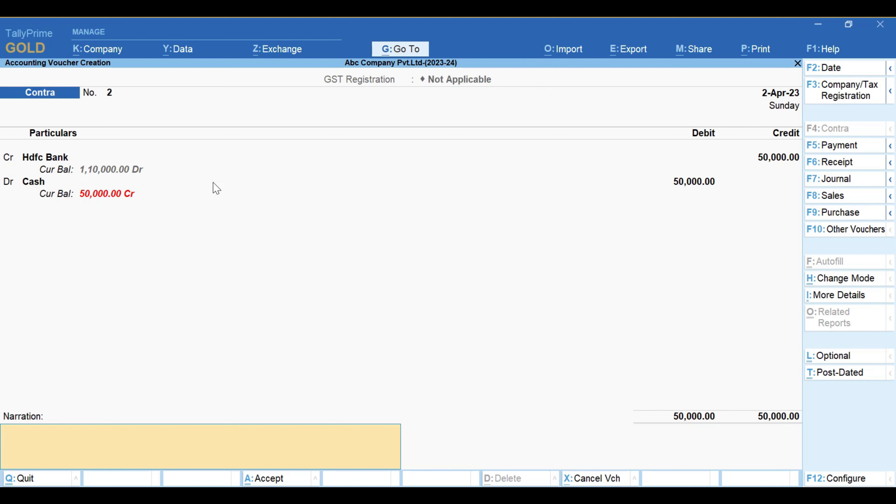
key(Return)
key(Return)
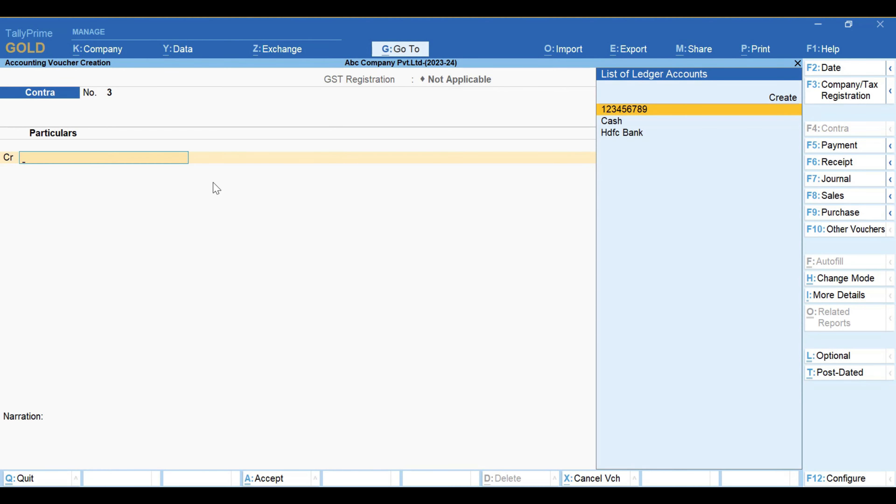